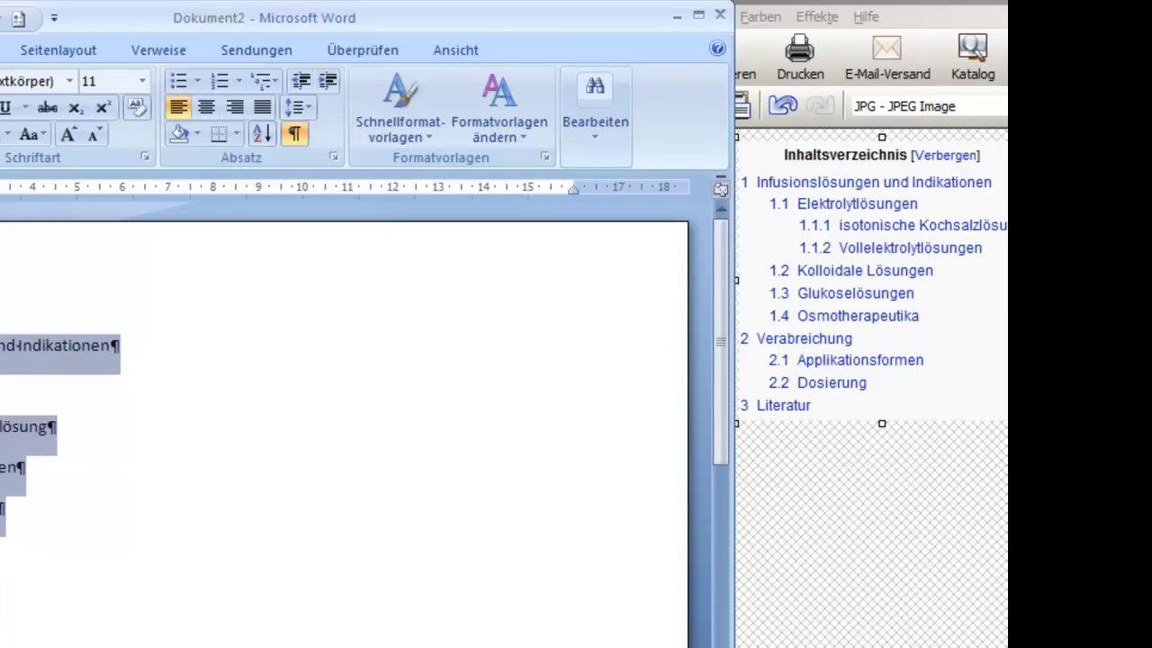
# - Deselect the list and display the document in Outline view (Ansicht > Gliederung)
pyautogui.click(270, 347)
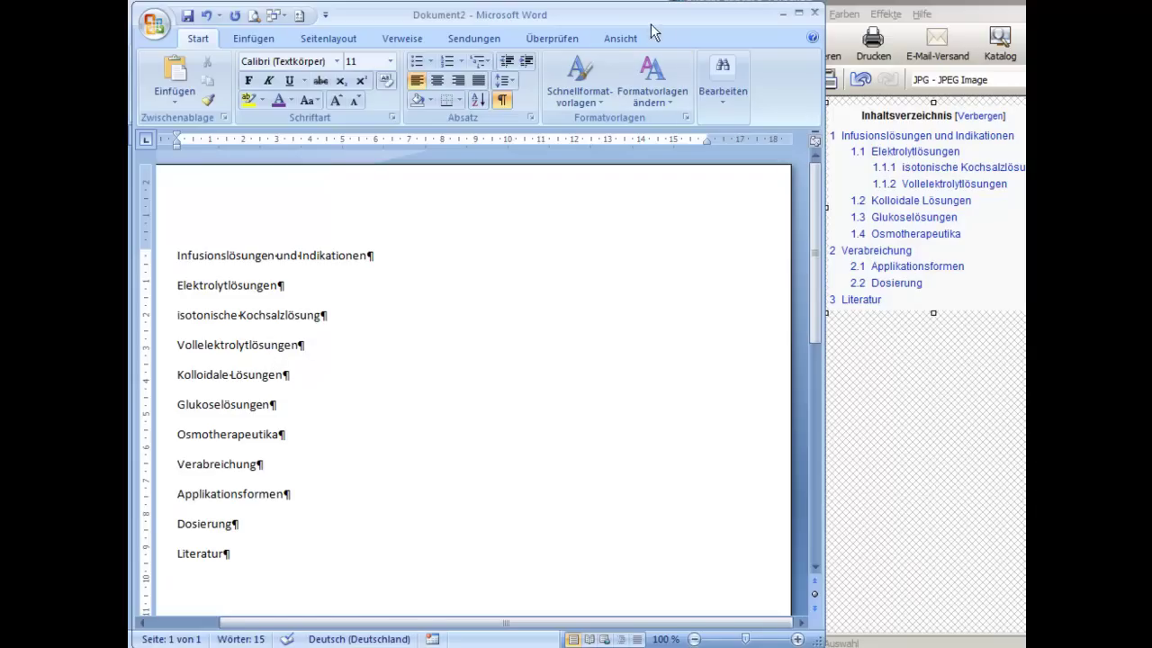
pyautogui.click(619, 40)
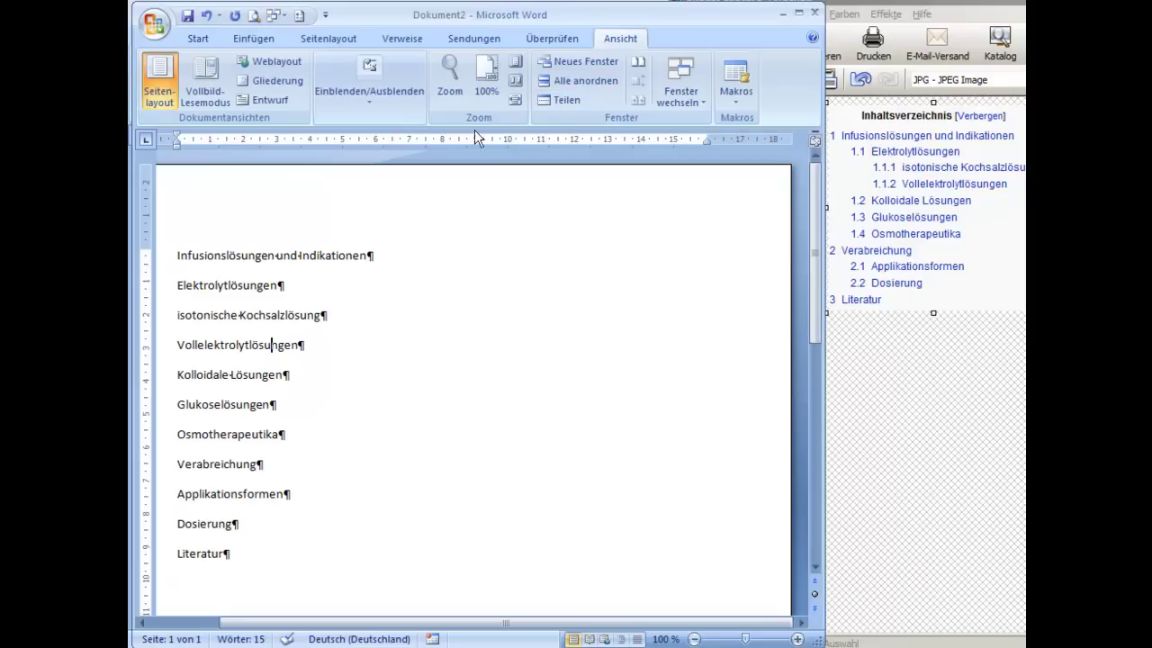
pyautogui.click(270, 80)
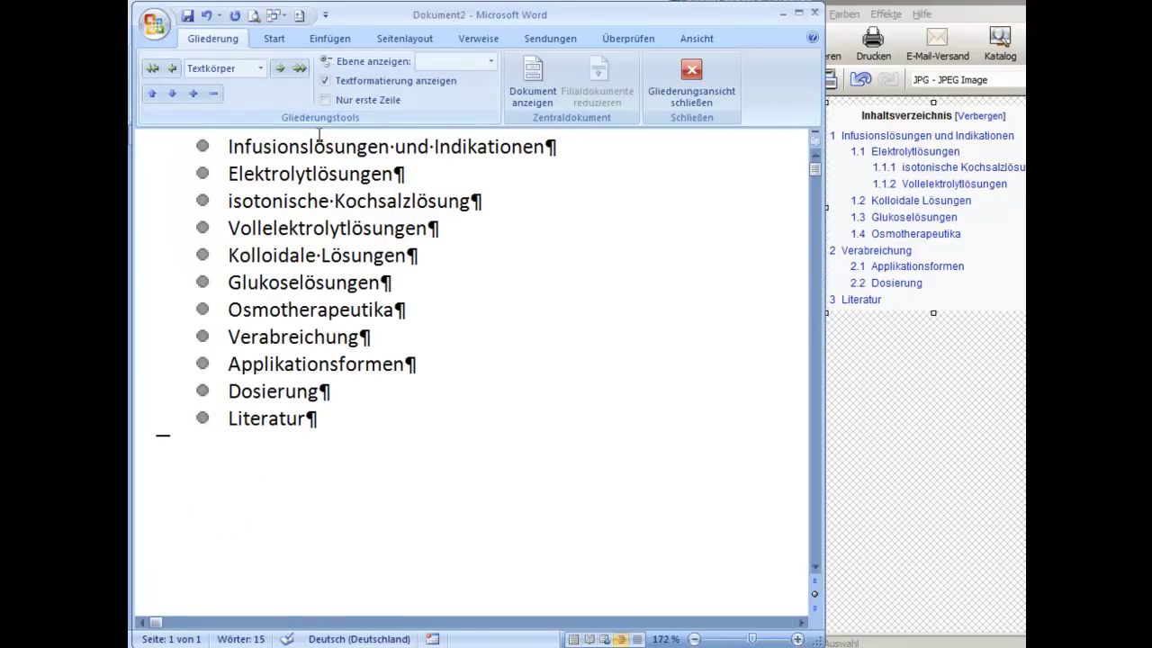
# - Select all eleven titles up from Literatur and promote them to Überschrift 1 at once
pyautogui.click(383, 227)
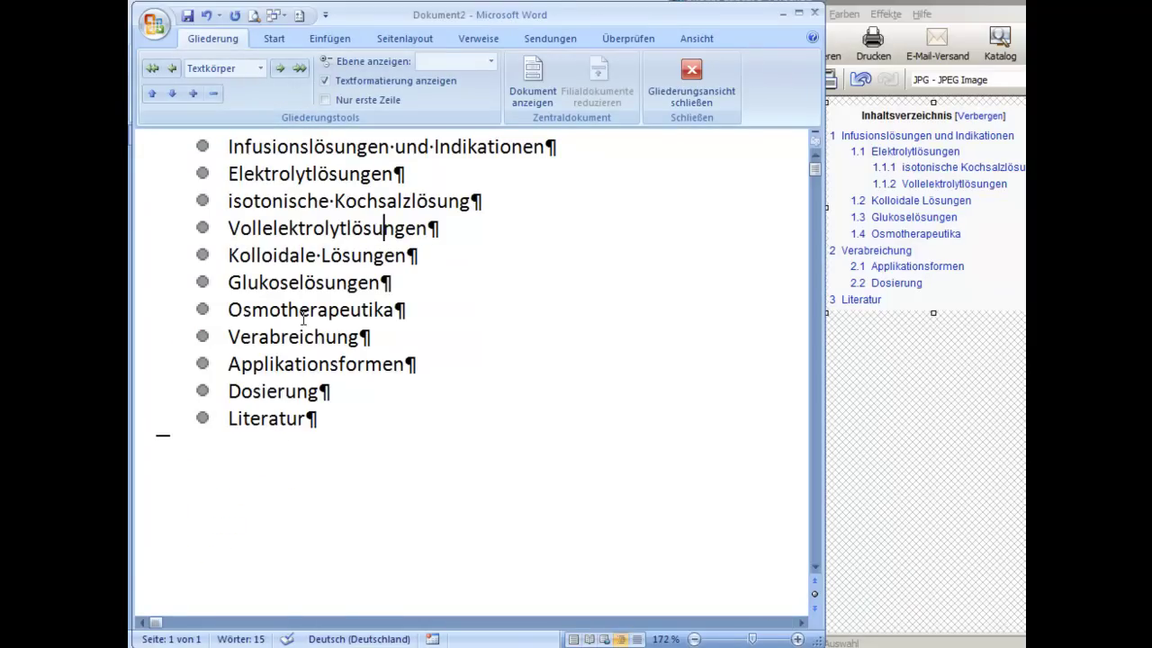
pyautogui.click(262, 418)
pyautogui.moveTo(262, 419); pyautogui.dragTo(228, 148)
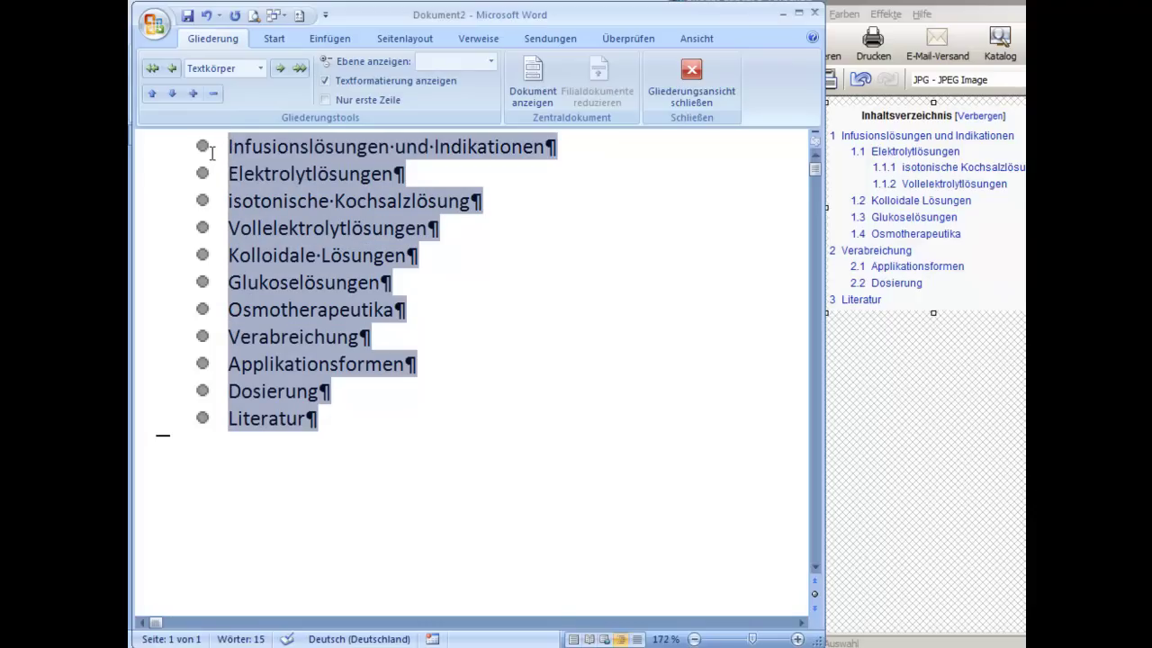
pyautogui.click(153, 70)
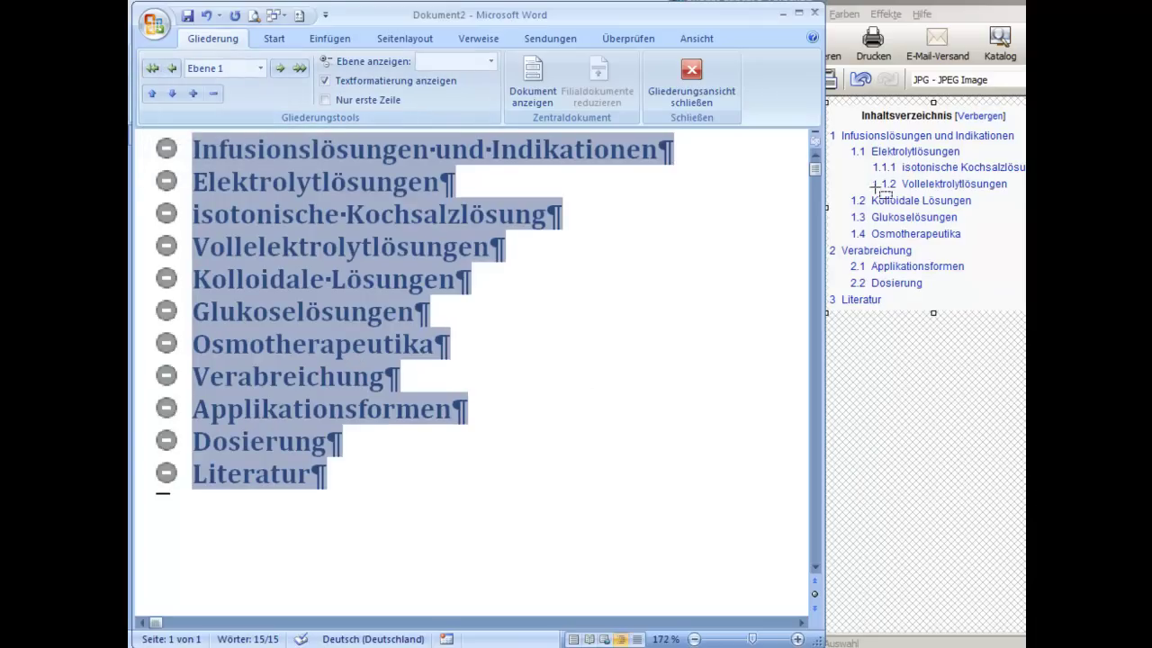
pyautogui.moveTo(853, 140); pyautogui.dragTo(845, 294)
pyautogui.click(348, 216)
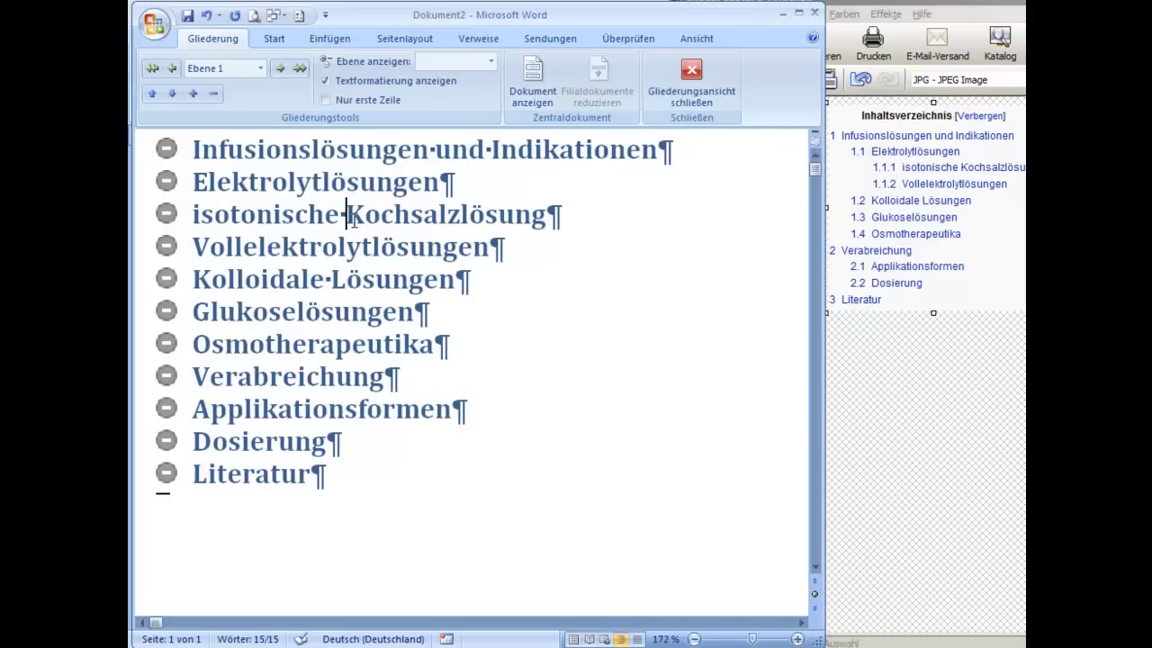
# - Demote the lines from Elektrolytlösungen through Osmotherapeutika to outline level 2
pyautogui.click(271, 180)
pyautogui.moveTo(269, 177)
pyautogui.mouseDown()
pyautogui.moveTo(256, 267)
pyautogui.moveTo(317, 381)
pyautogui.mouseUp()
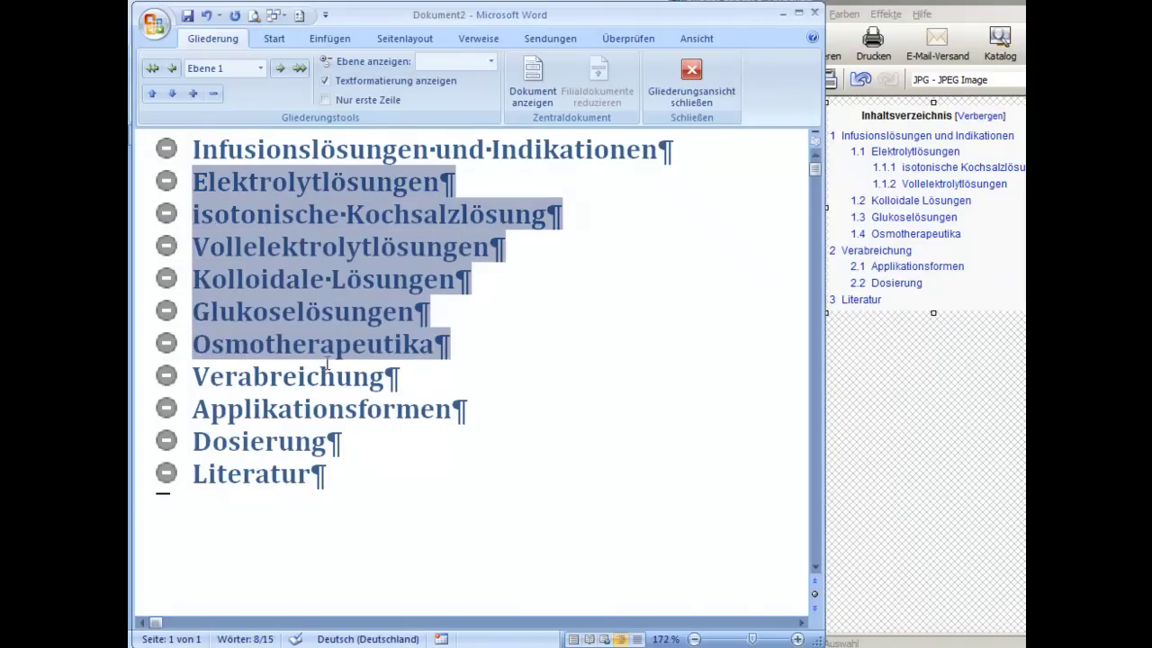
pyautogui.click(281, 68)
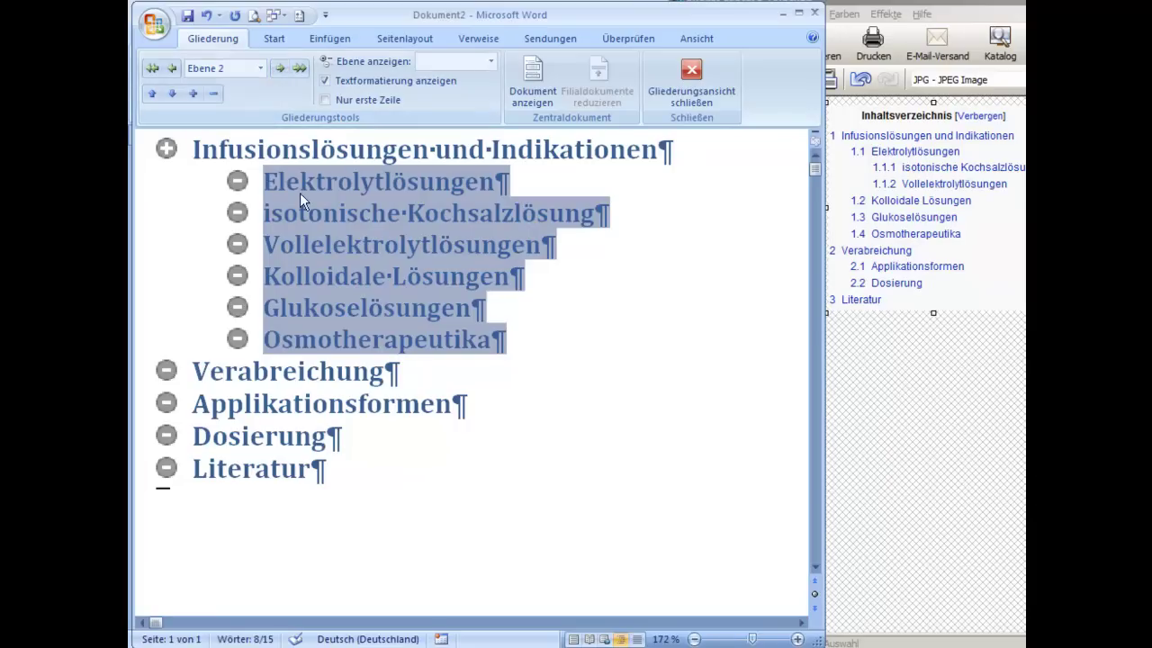
# - Demote isotonische Kochsalzlösung and Vollelektrolytlösungen to level 3
pyautogui.click(266, 214)
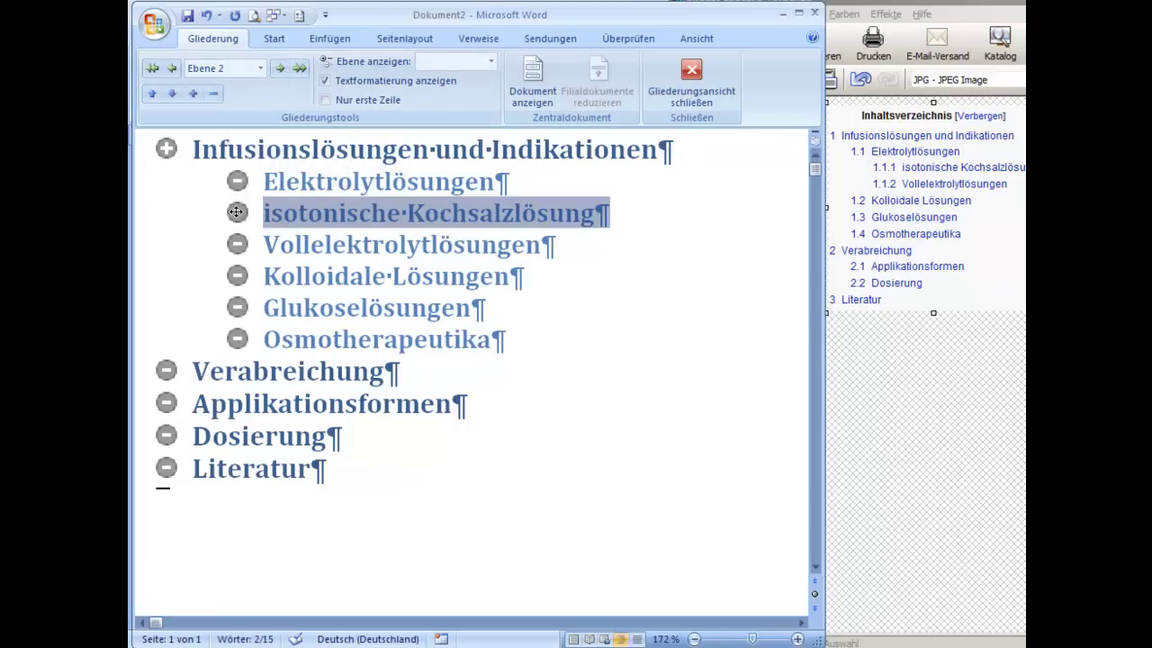
pyautogui.moveTo(267, 213); pyautogui.dragTo(307, 212)
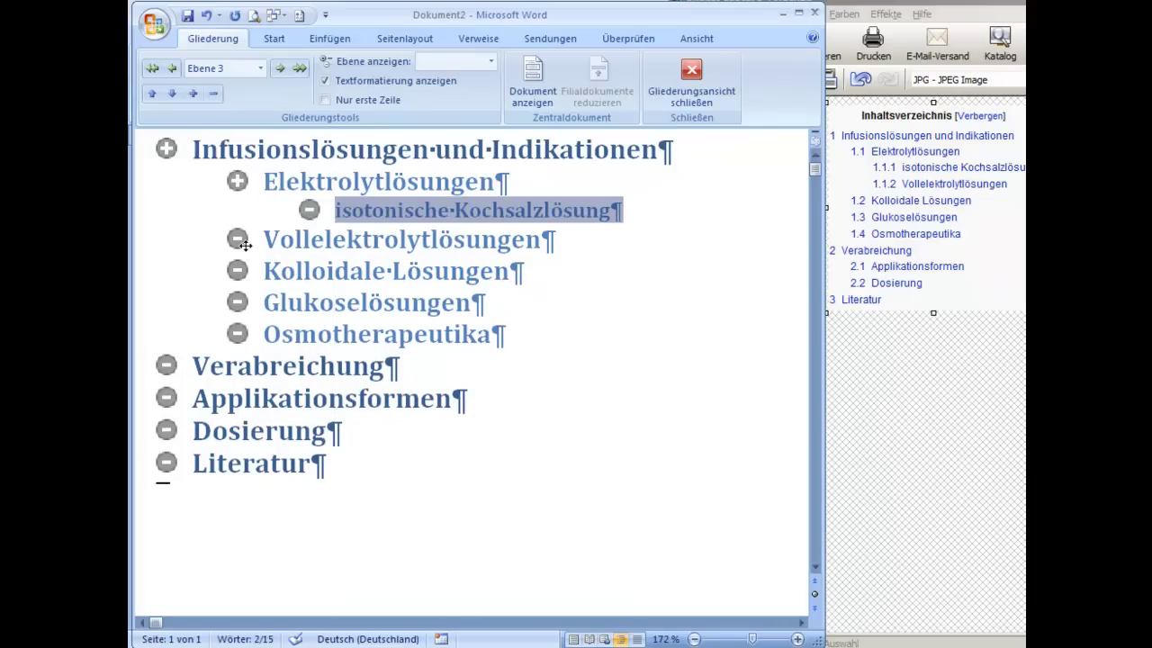
pyautogui.moveTo(243, 243); pyautogui.dragTo(307, 237)
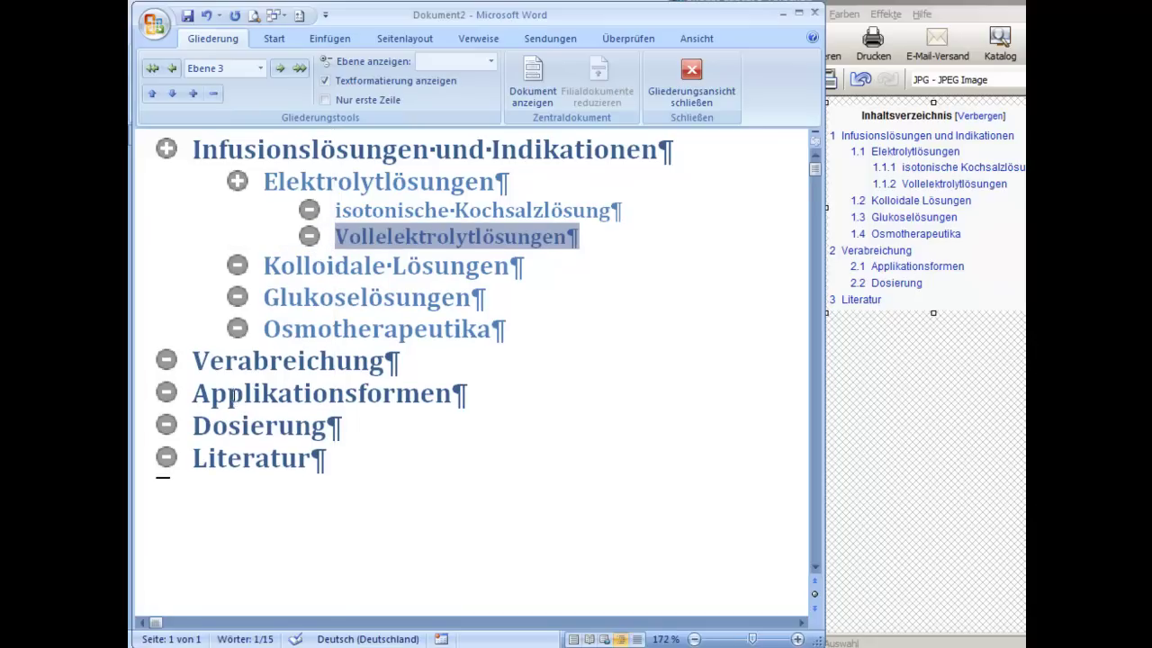
# - Demote Applikationsformen and Dosierung to level 2
pyautogui.moveTo(232, 396); pyautogui.dragTo(244, 430)
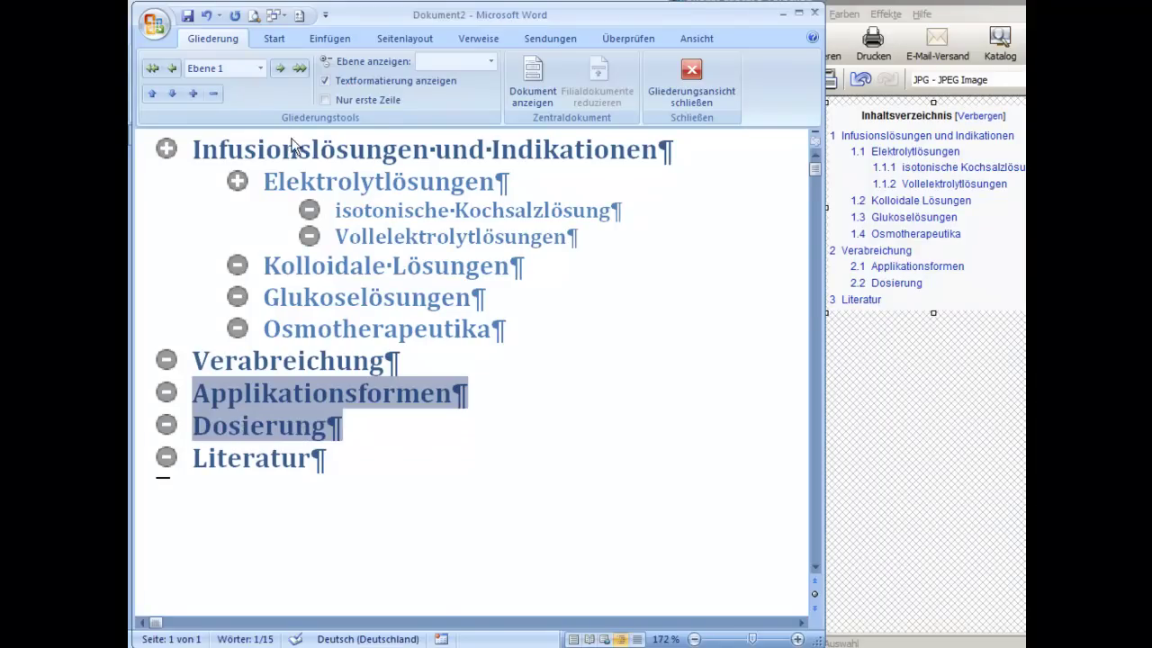
pyautogui.click(280, 68)
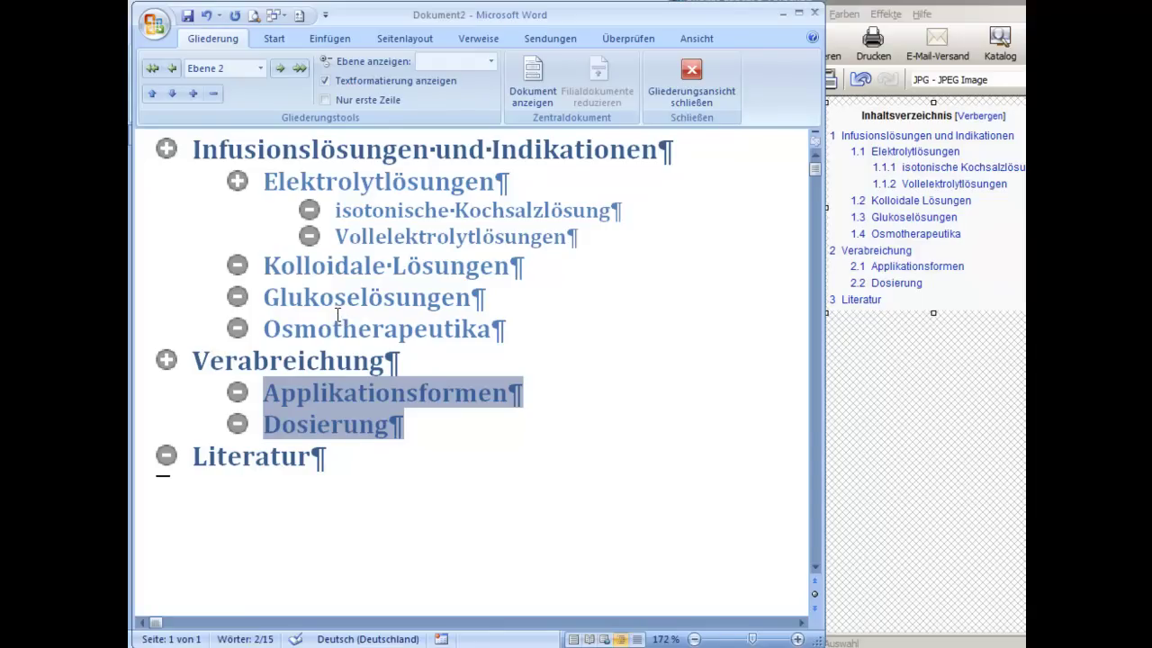
pyautogui.click(237, 181)
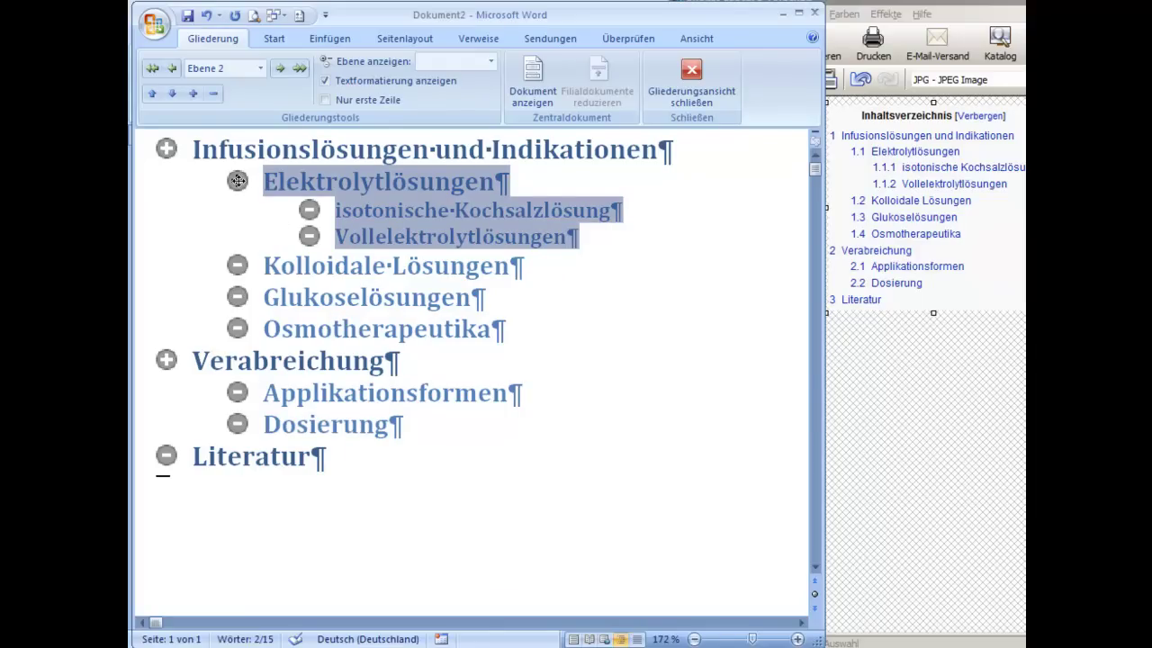
# - Move the Elektrolytlösungen block below Osmotherapeutika, then return to page view from Outline view
pyautogui.moveTo(238, 181); pyautogui.dragTo(221, 337)
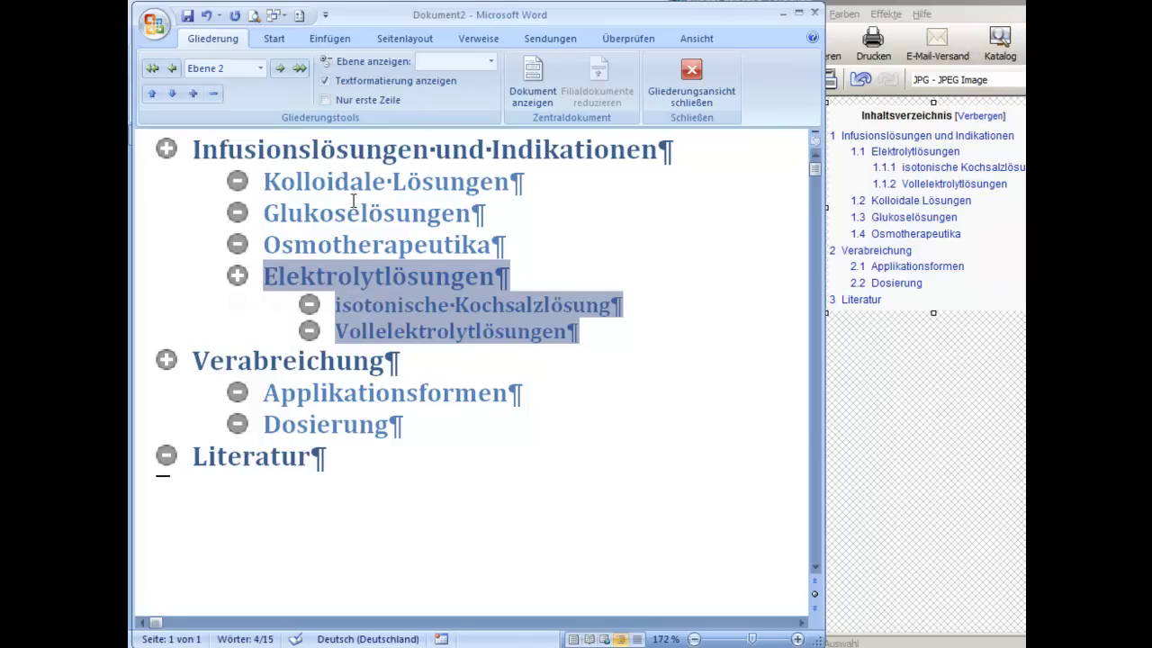
pyautogui.click(687, 82)
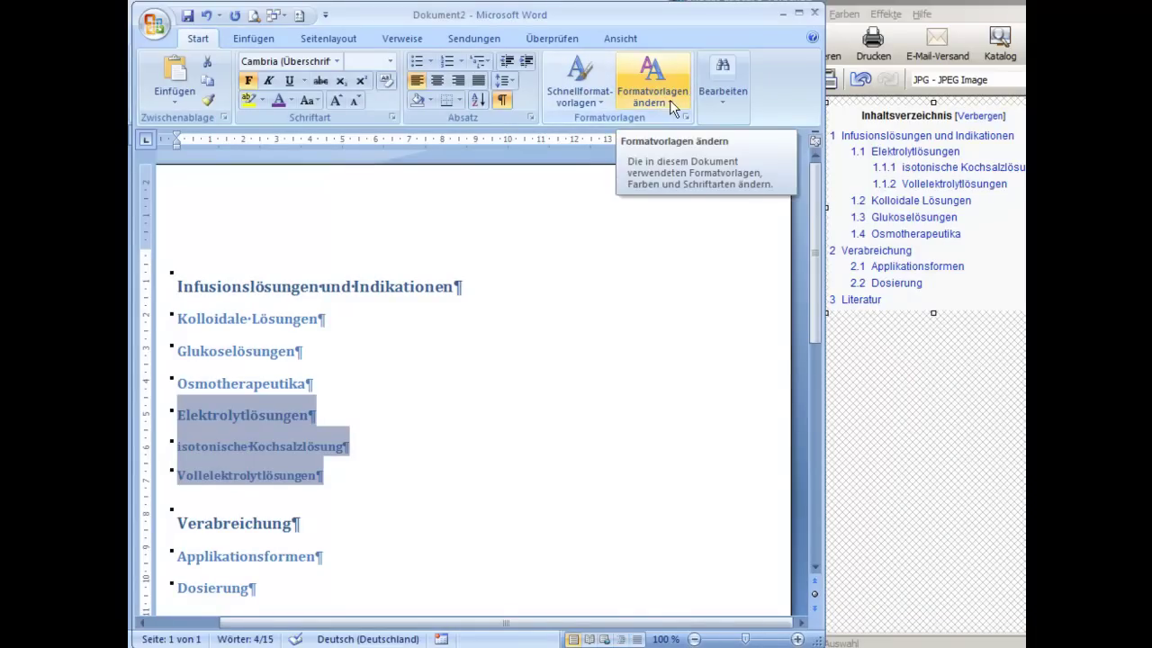
# - Open the Formatvorlagen pane and check the styles of the first heading, Kolloidale Lösungen and Osmotherapeutika
pyautogui.click(686, 118)
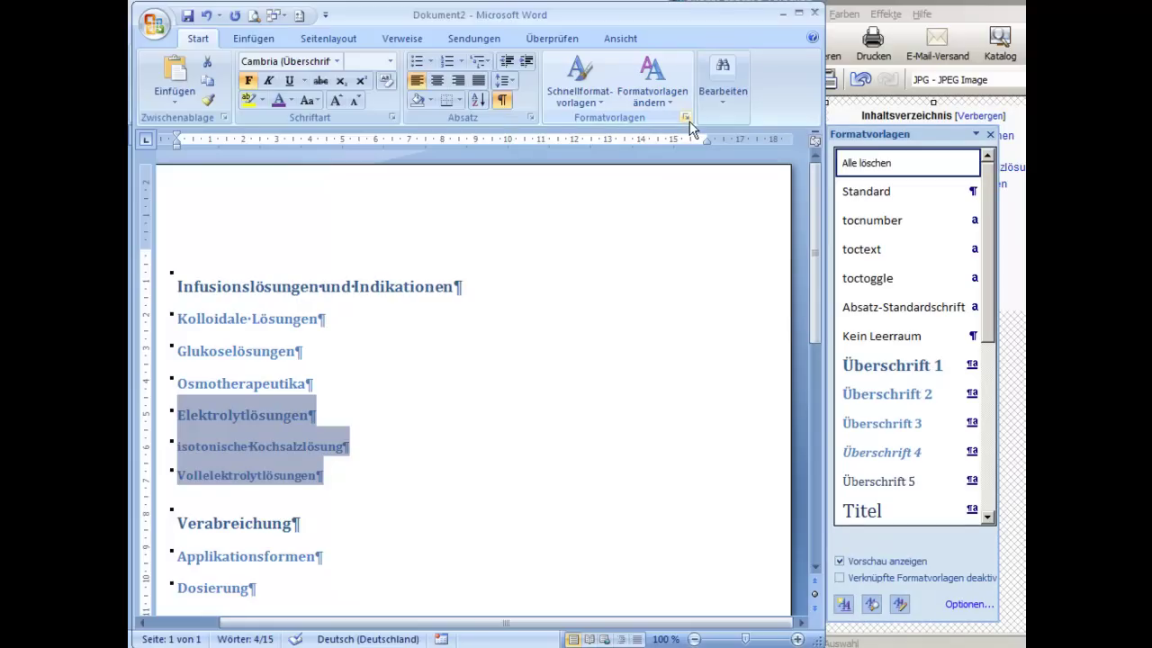
pyautogui.click(301, 289)
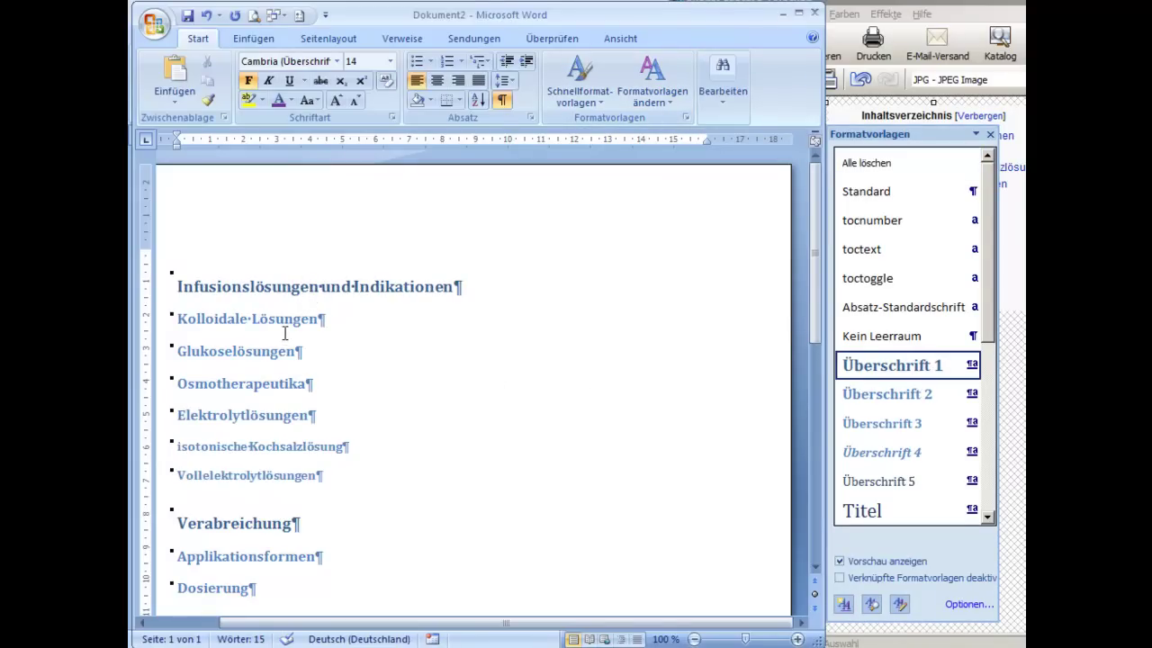
pyautogui.click(284, 318)
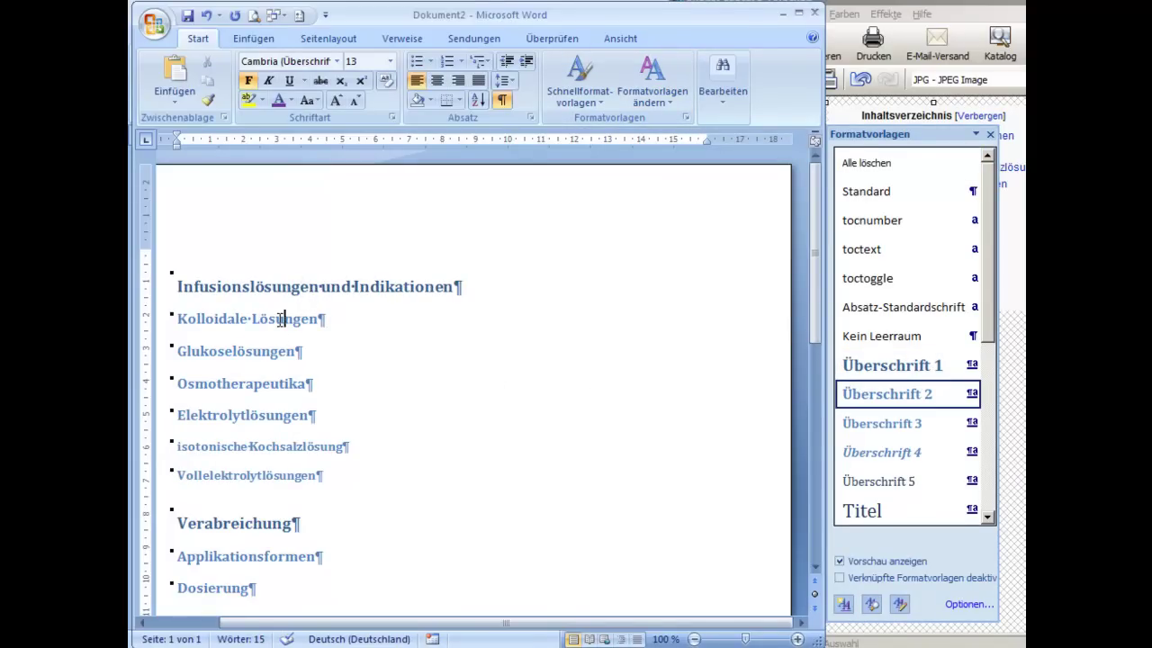
pyautogui.click(262, 382)
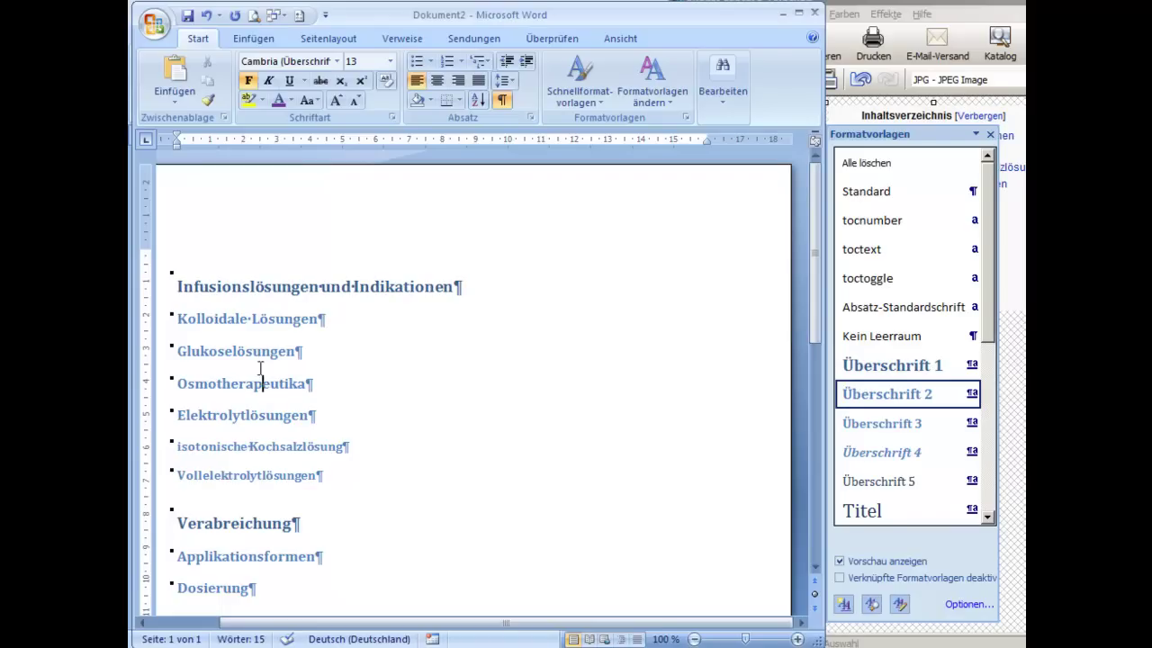